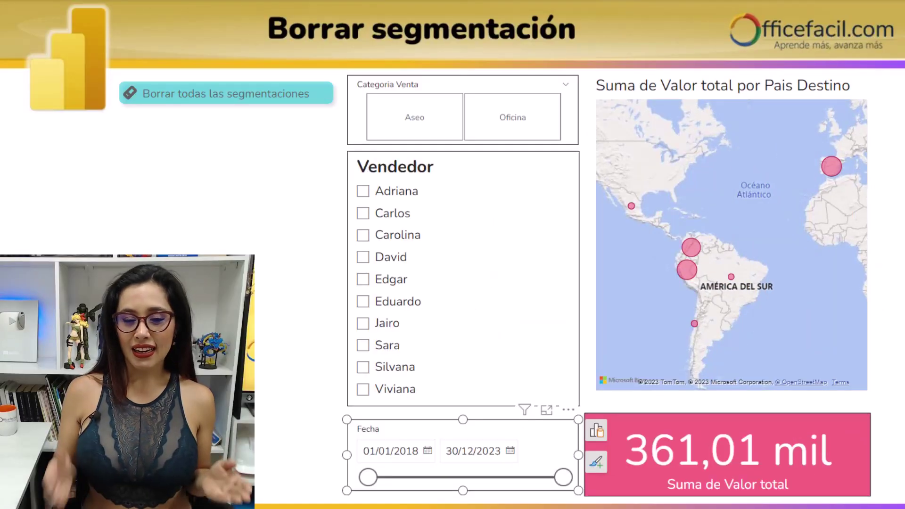
Filter the report to the Aseo category, three sellers, and dates ending 22/02/2022
left_click(398, 123)
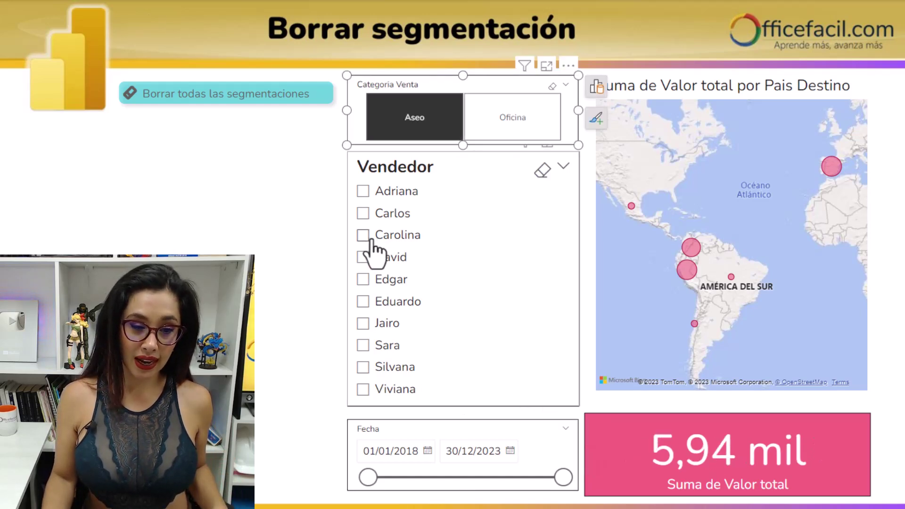
left_click(363, 235)
left_click(364, 302)
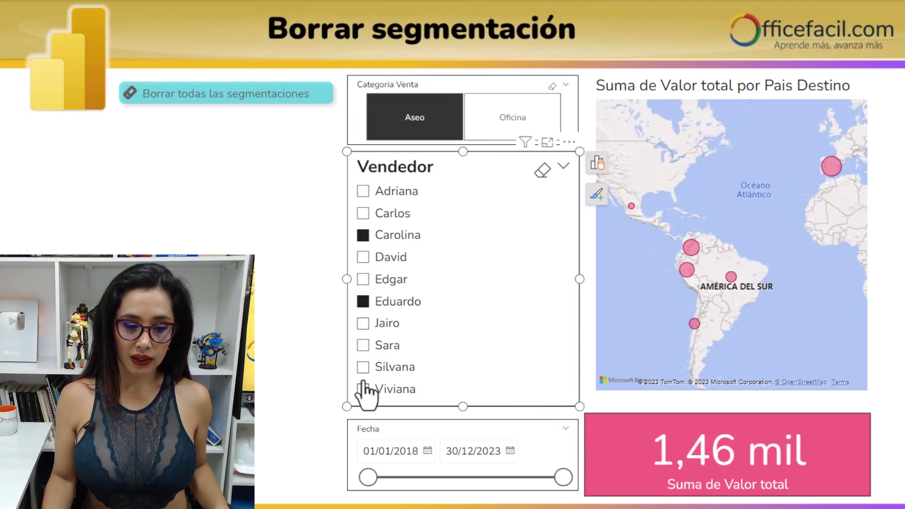
left_click(363, 390)
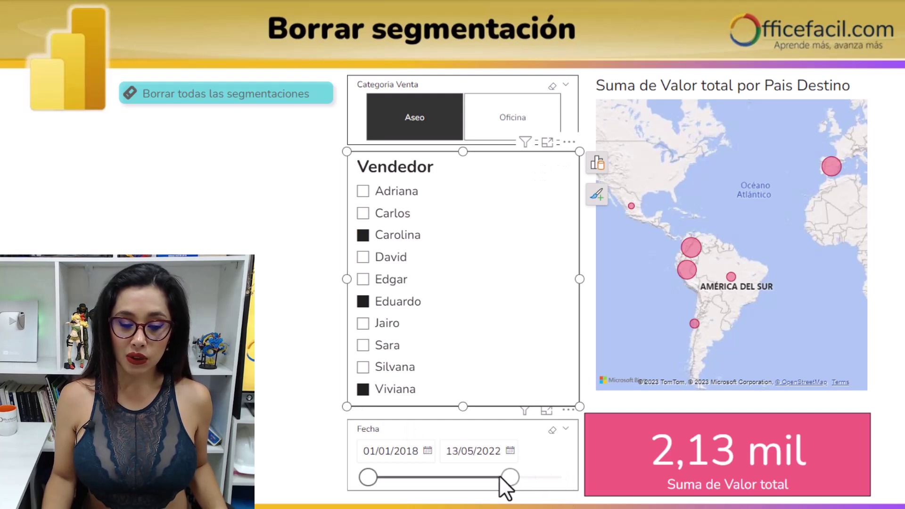
left_click_drag(499, 476, 492, 475)
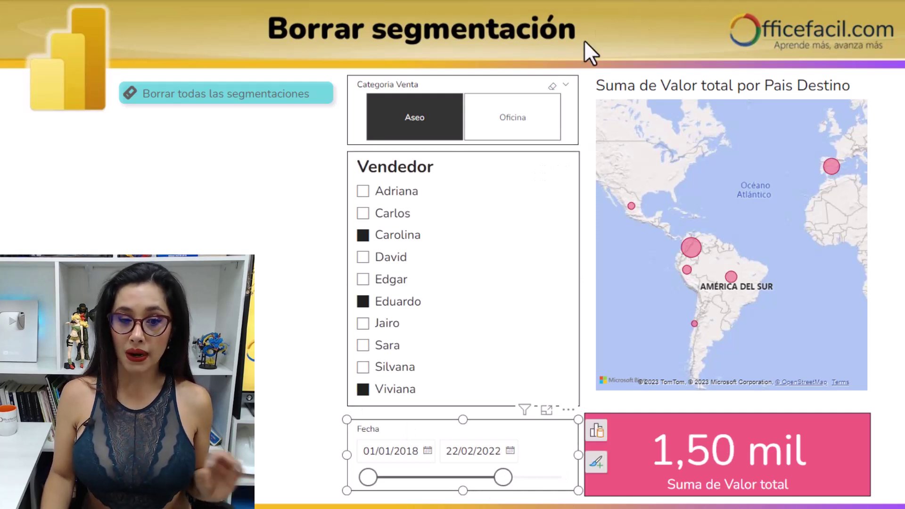
mouse_move(552, 86)
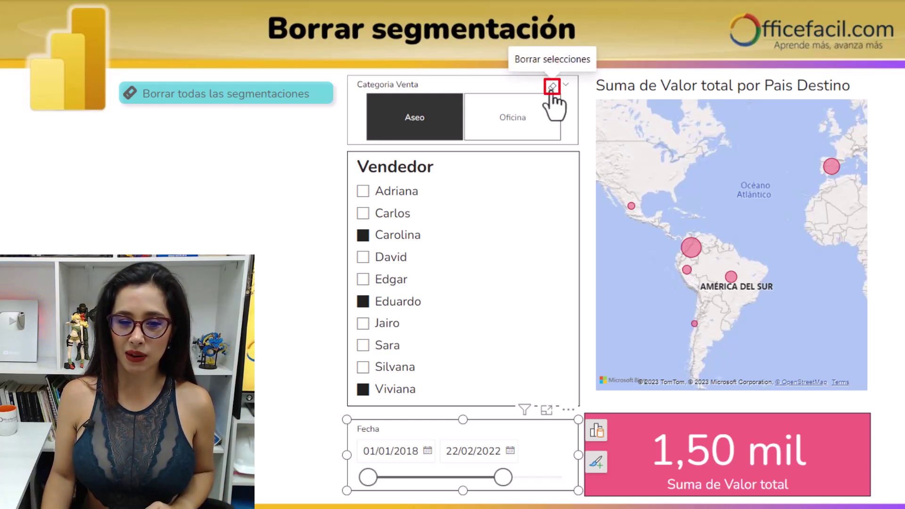
Clear the category, seller and date slicers one at a time
left_click(552, 87)
left_click(542, 167)
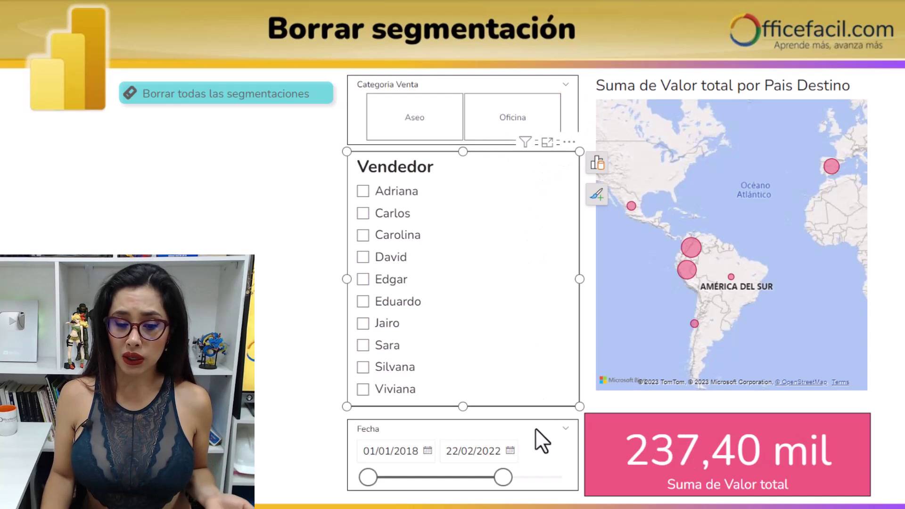
left_click(552, 431)
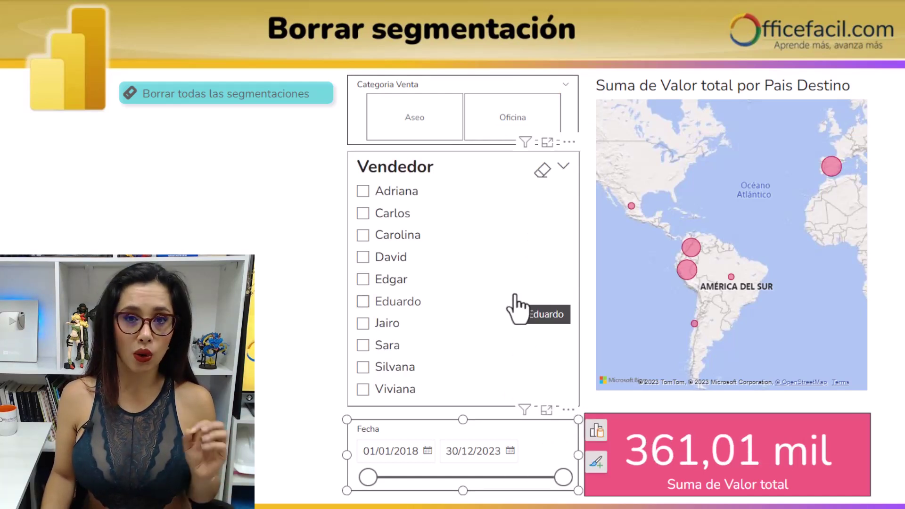
Reapply the Aseo, three-seller and narrowed date filters, then clear them all with the existing button
left_click(412, 125)
left_click(363, 213)
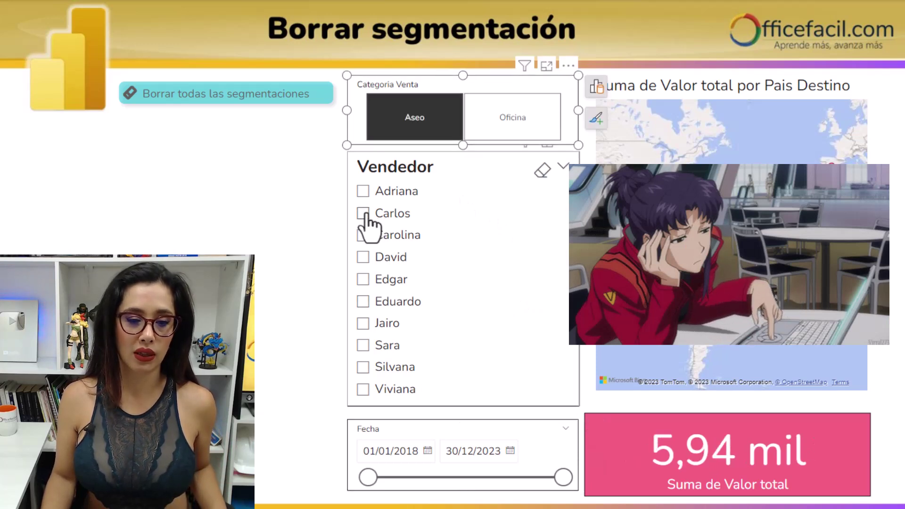
left_click(363, 301)
left_click(363, 367)
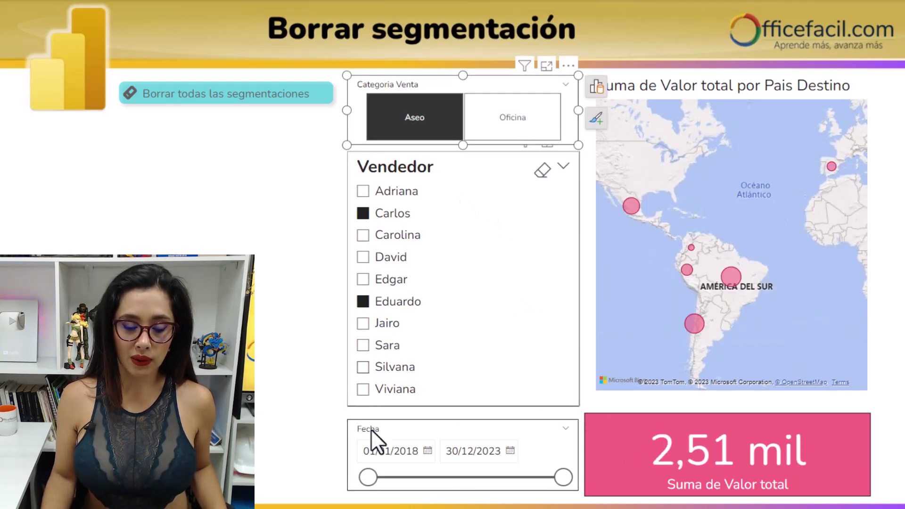
left_click(559, 480)
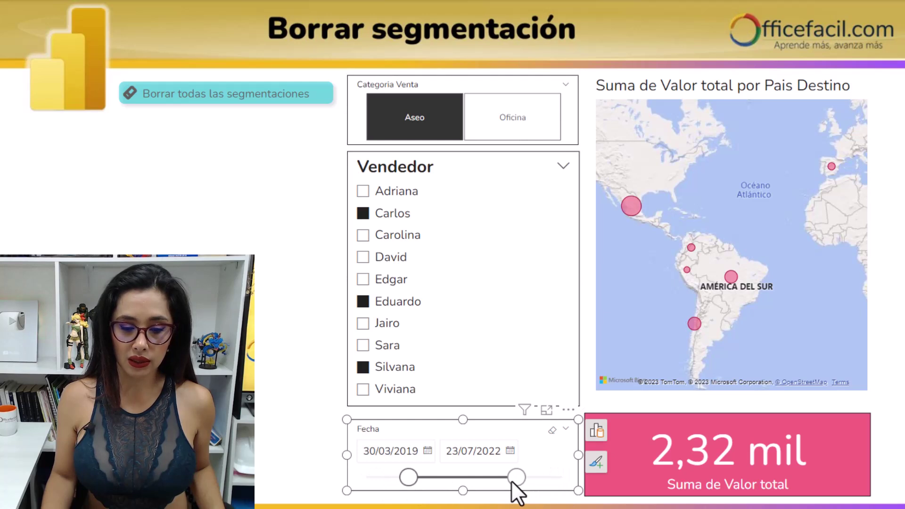
left_click(272, 101, "ctrl")
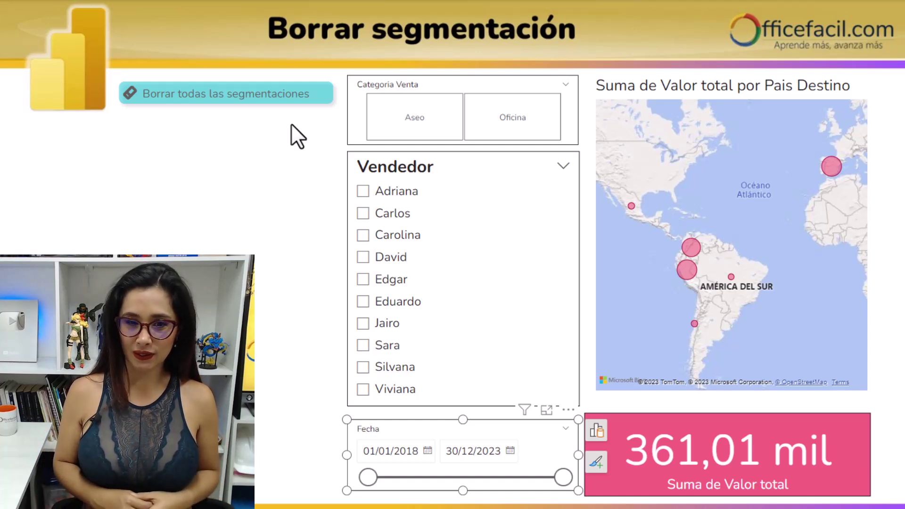
Insert a 'Borrar todas las segmentaciones' button from Insertar > Botones
left_click(318, 196)
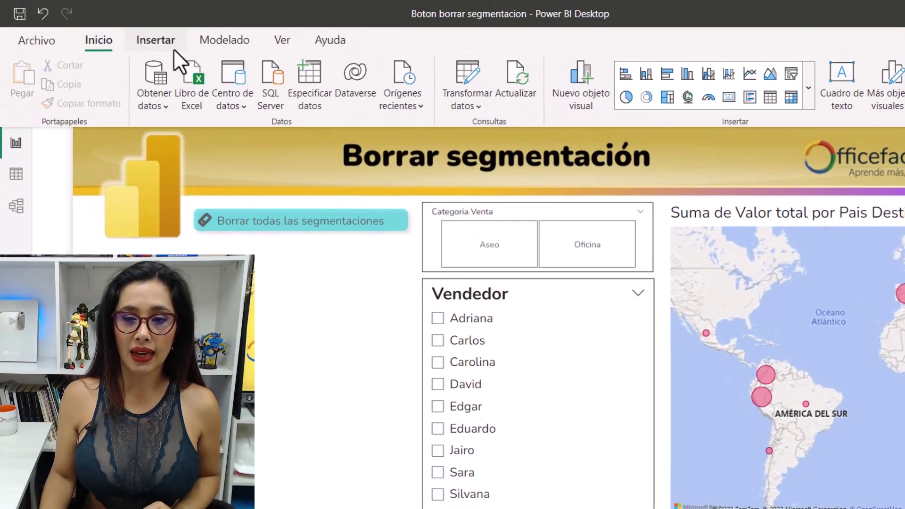
left_click(173, 47)
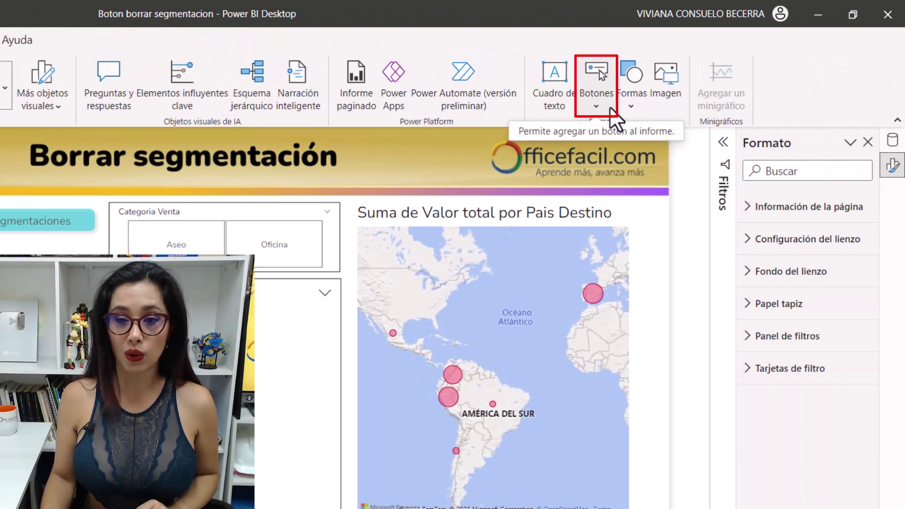
left_click(614, 118)
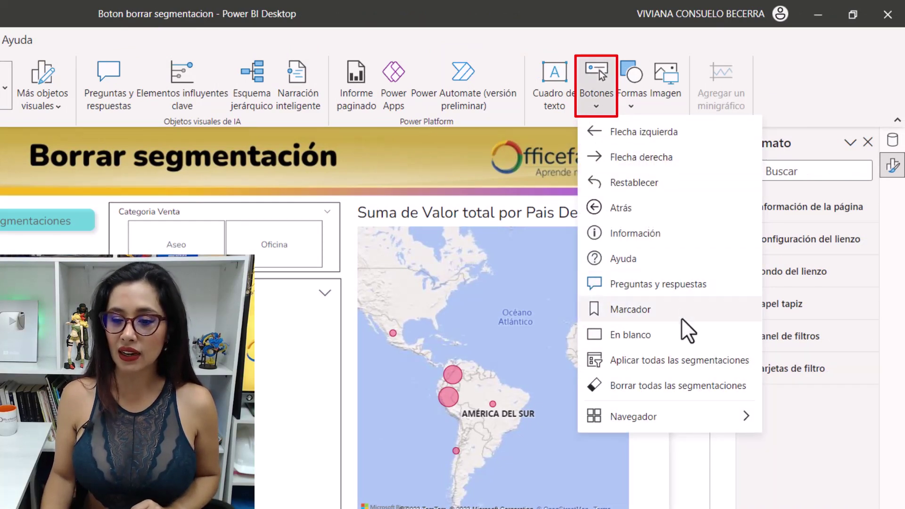
left_click(670, 394)
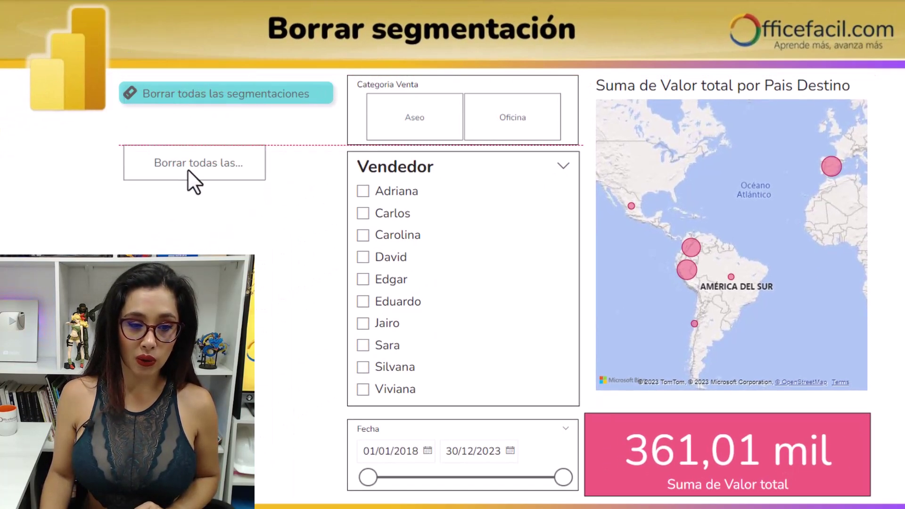
Drag the new button up beside the logo
left_click_drag(167, 72, 203, 142)
left_click(244, 108)
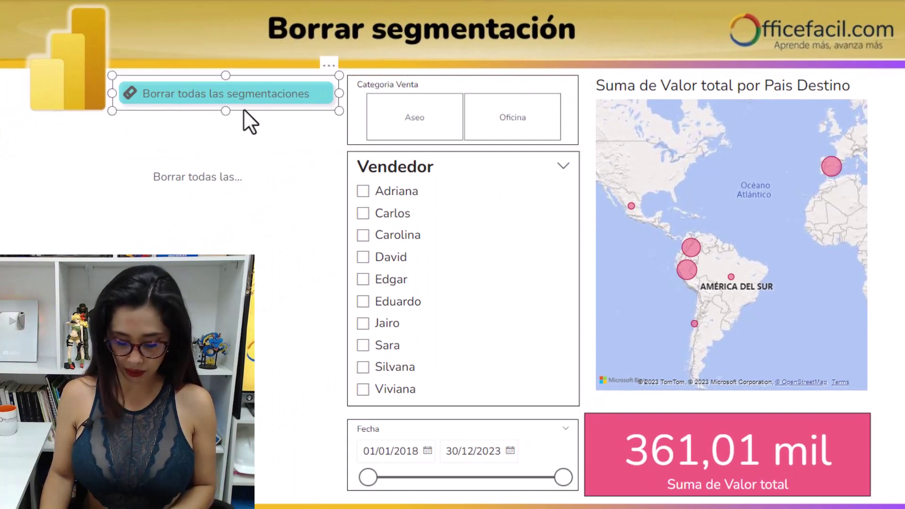
left_click_drag(224, 172, 235, 98)
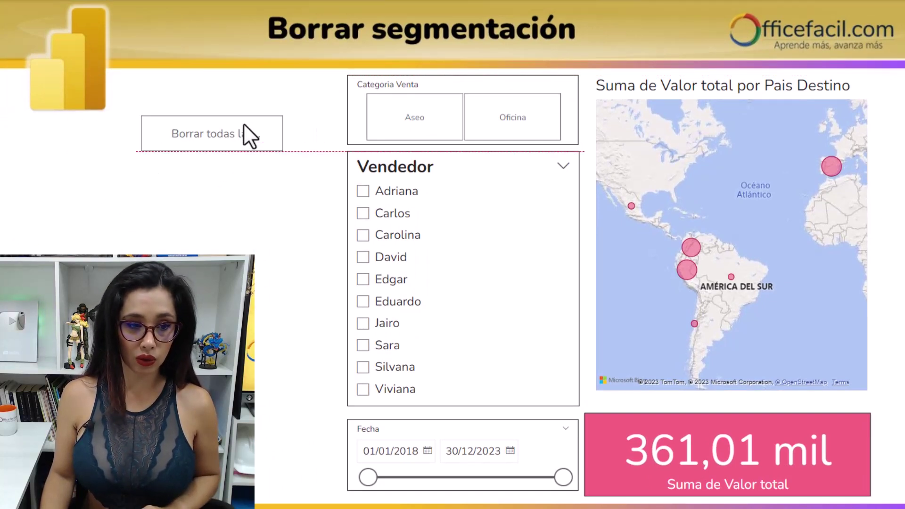
Set the new button's Estilo de botón Forma to Rectángulo redondeado (25%)
left_click(232, 94)
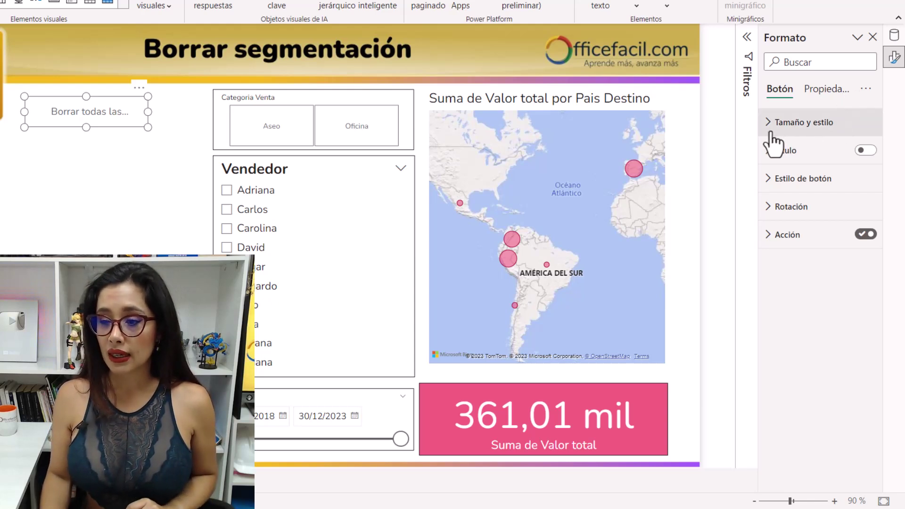
left_click(772, 197)
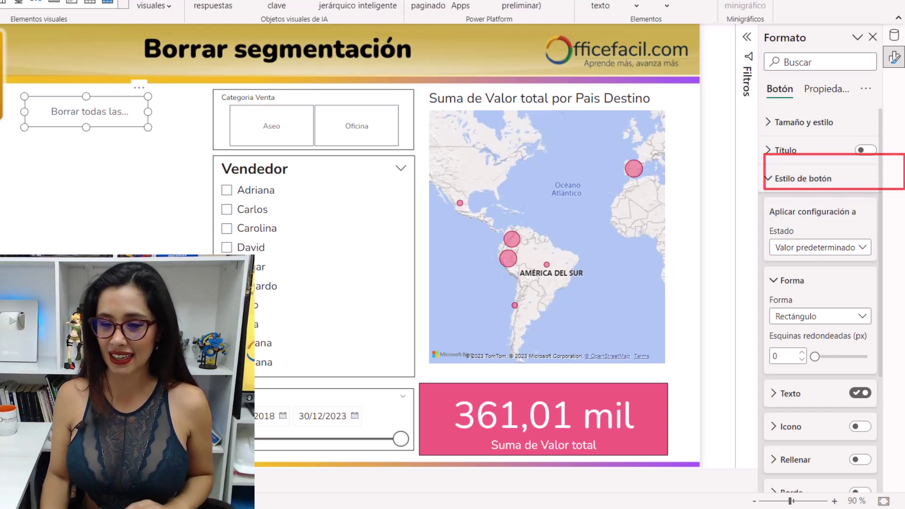
scroll(873, 252, "down", 2)
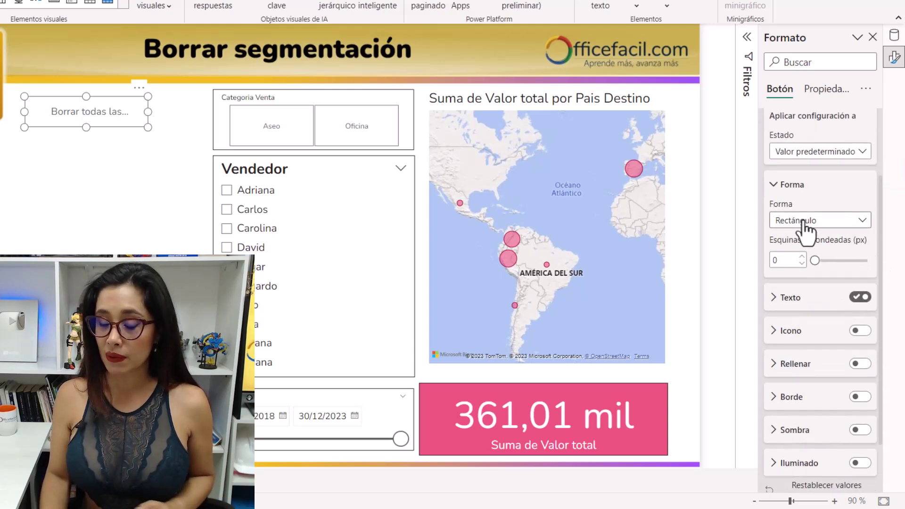
left_click(861, 222)
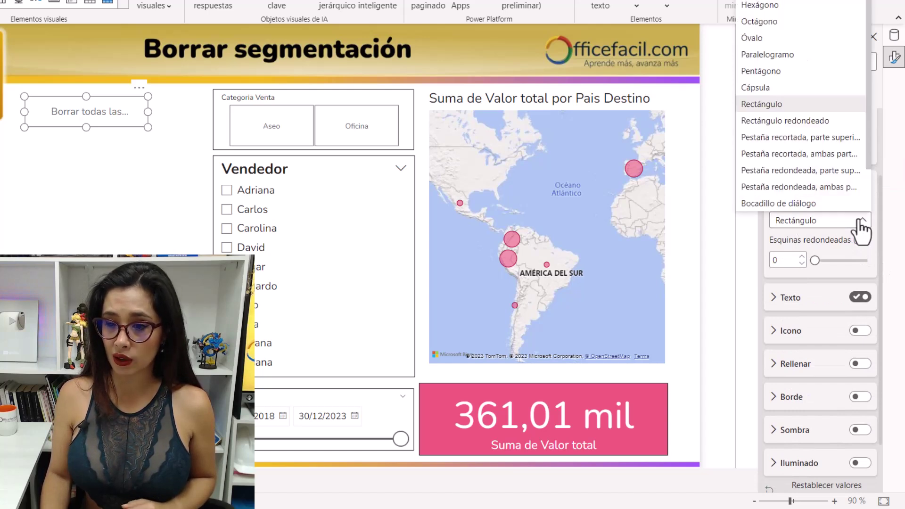
left_click(838, 124)
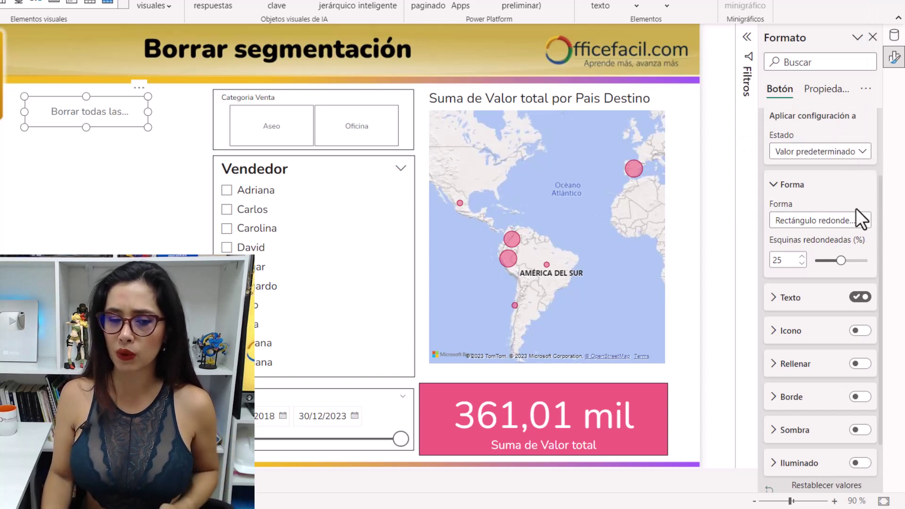
Turn on the button's Icono with icon type 'Borrar todas las segmentaciones'
scroll(855, 237, "down", 3)
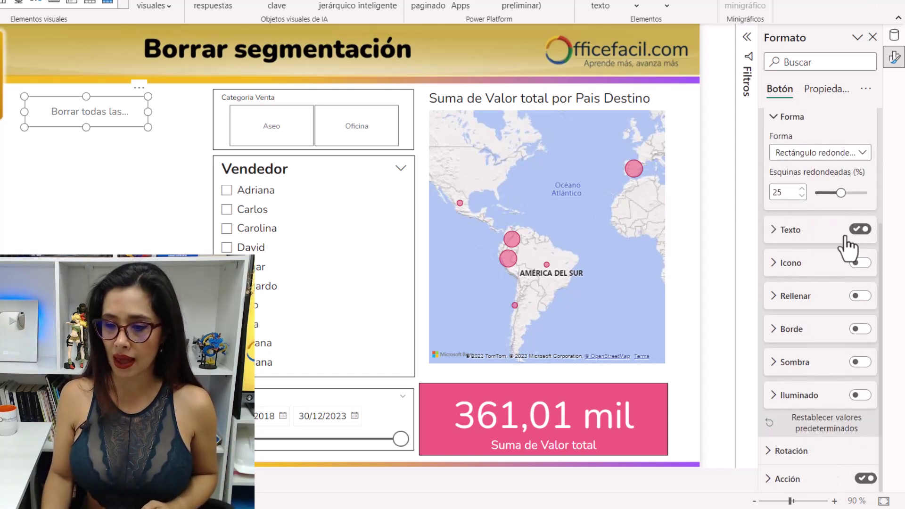
left_click(774, 263)
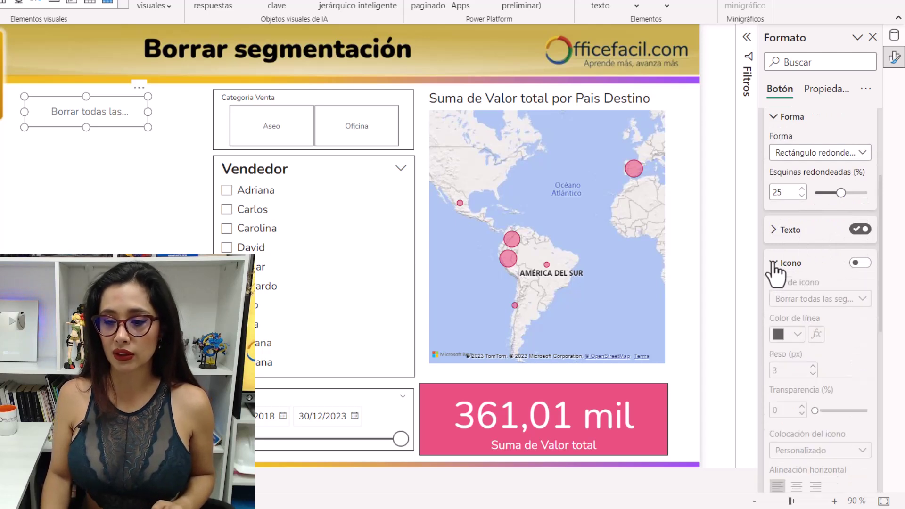
left_click(860, 263)
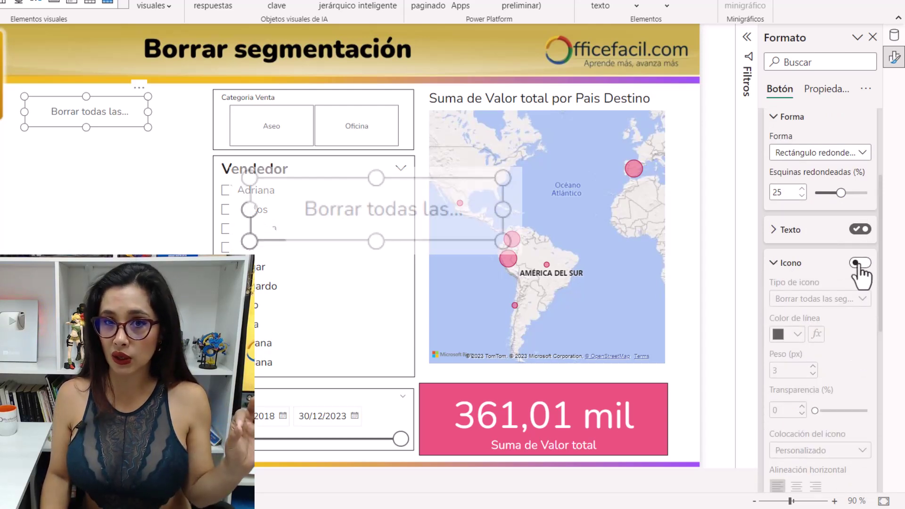
left_click(860, 263)
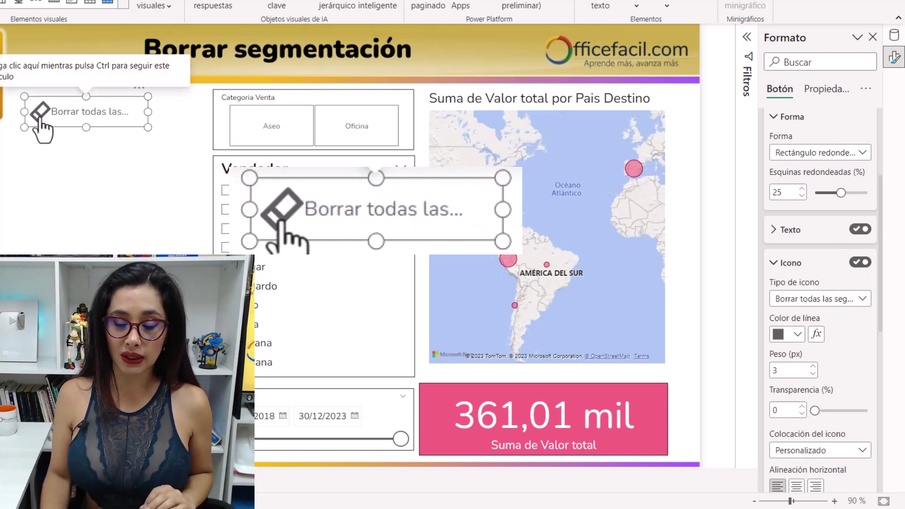
left_click(859, 302)
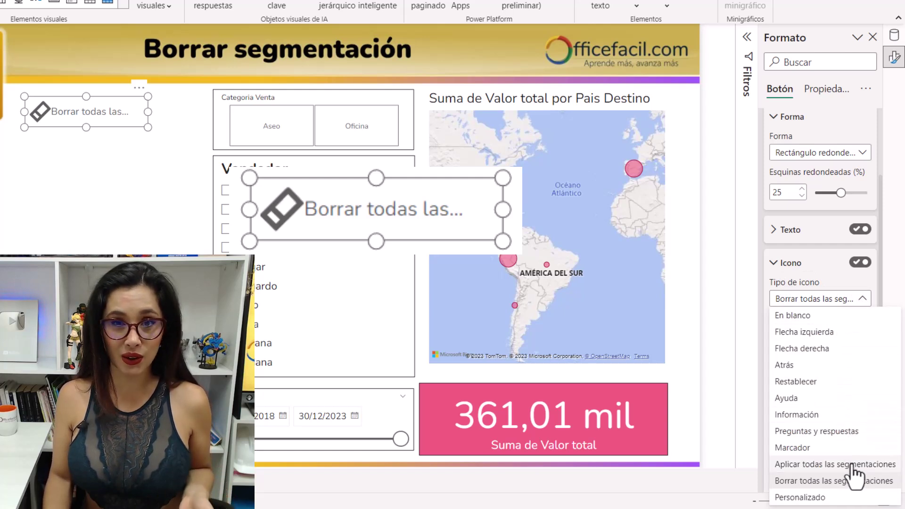
left_click(866, 288)
Widen the button to show its full label and move it to the page's top-left corner
scroll(873, 292, "down", 2)
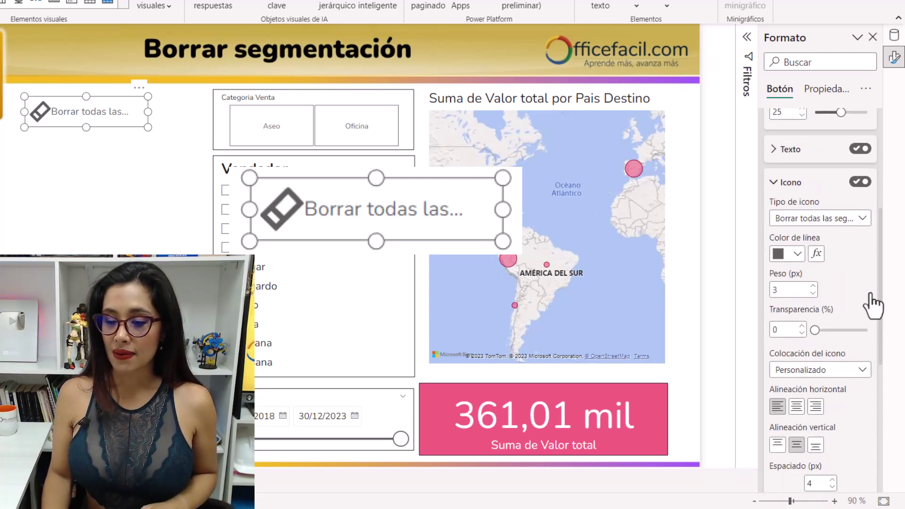
scroll(870, 287, "down", 1)
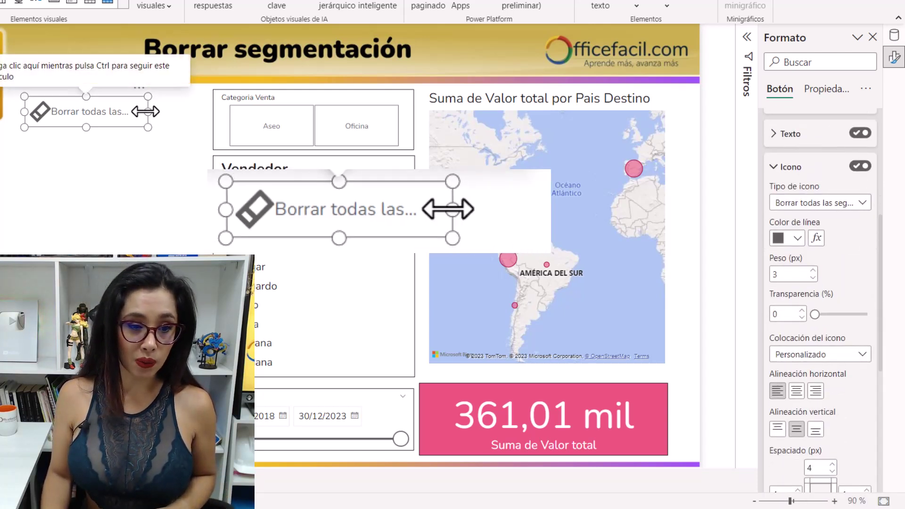
left_click_drag(148, 112, 206, 112)
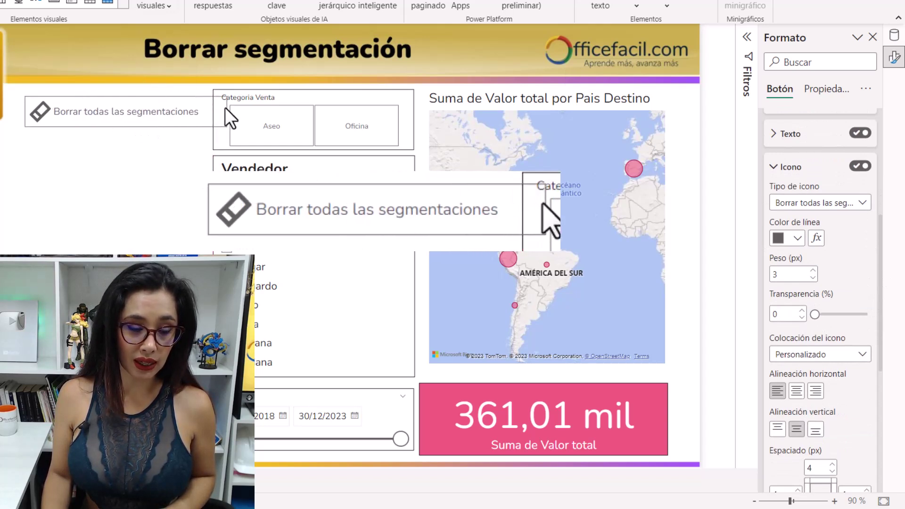
left_click(38, 111)
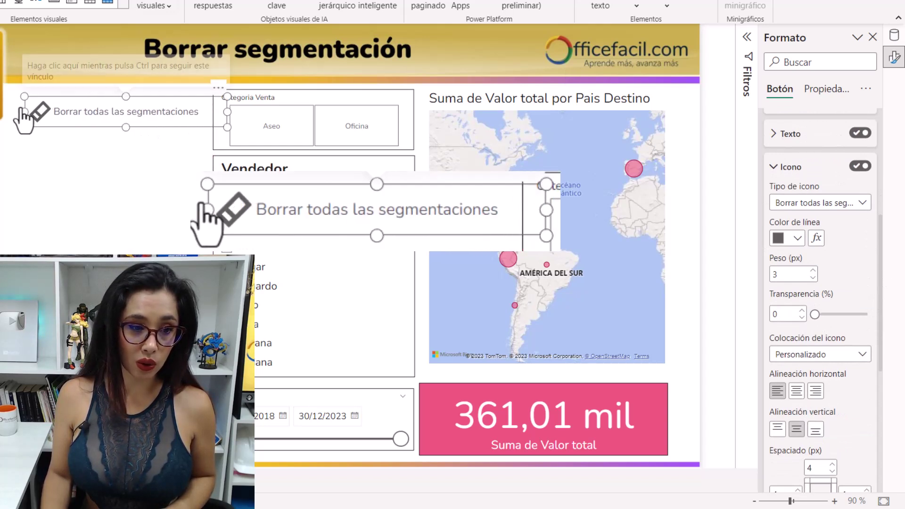
mouse_move(313, 120)
left_click(218, 113)
left_click(98, 118)
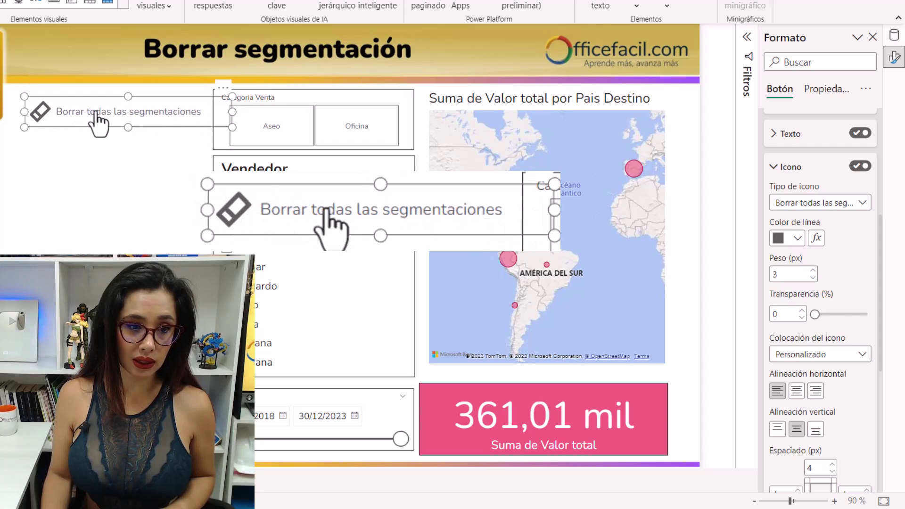
left_click_drag(101, 105, 92, 93)
left_click_drag(86, 93, 86, 95)
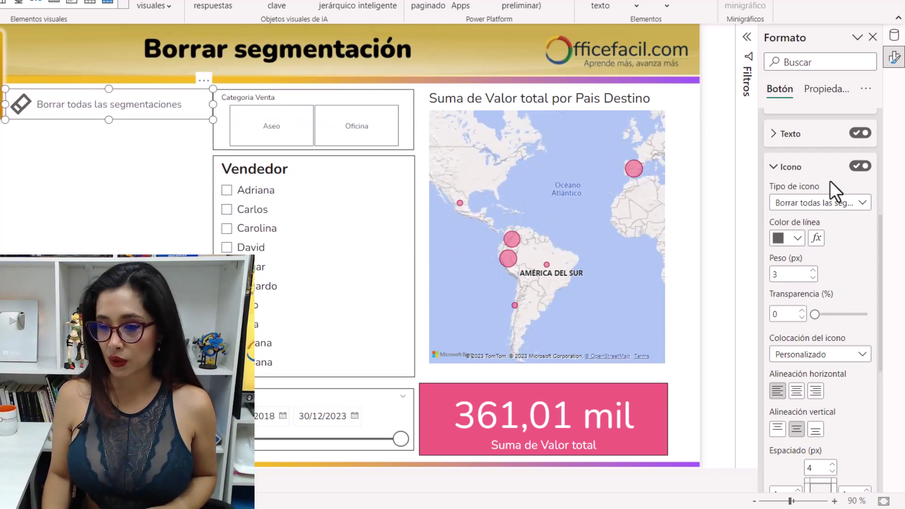
Delete 'todas las' from the button's Texto field so it reads 'Borrar segmentaciones'
left_click(773, 168)
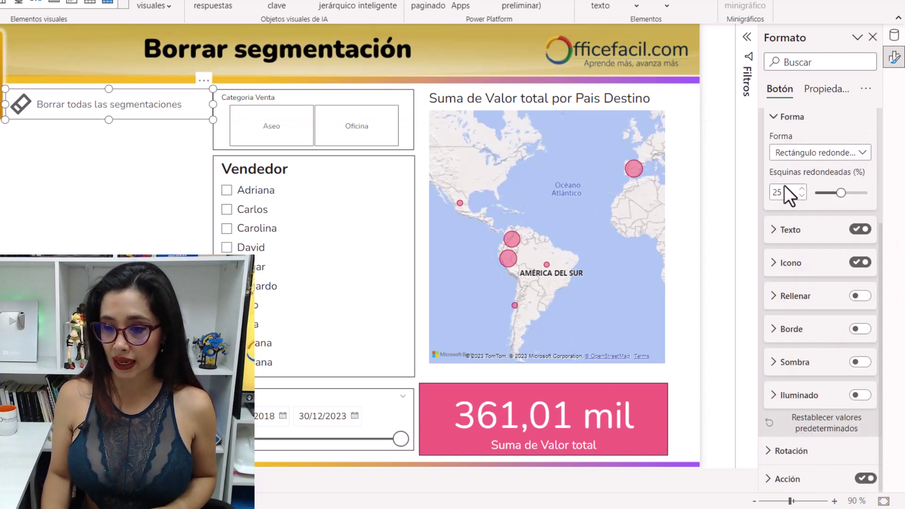
left_click(778, 233)
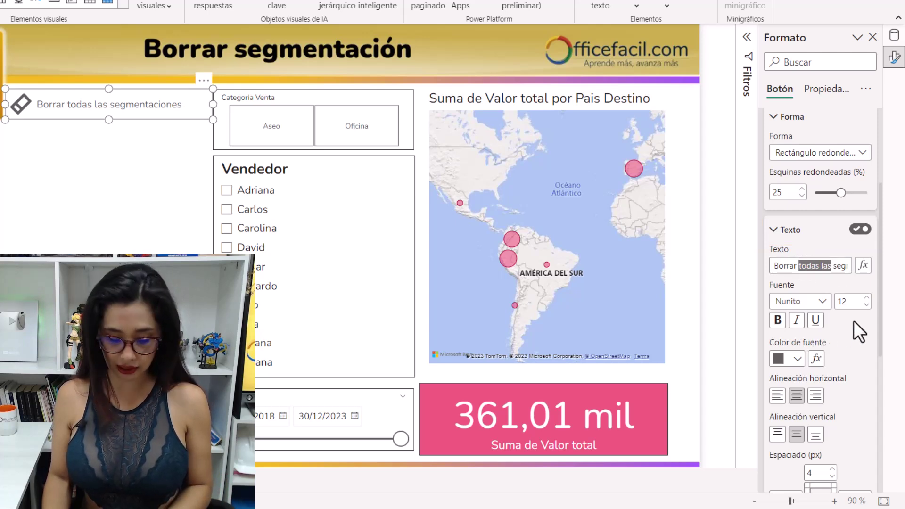
key("BackSpace")
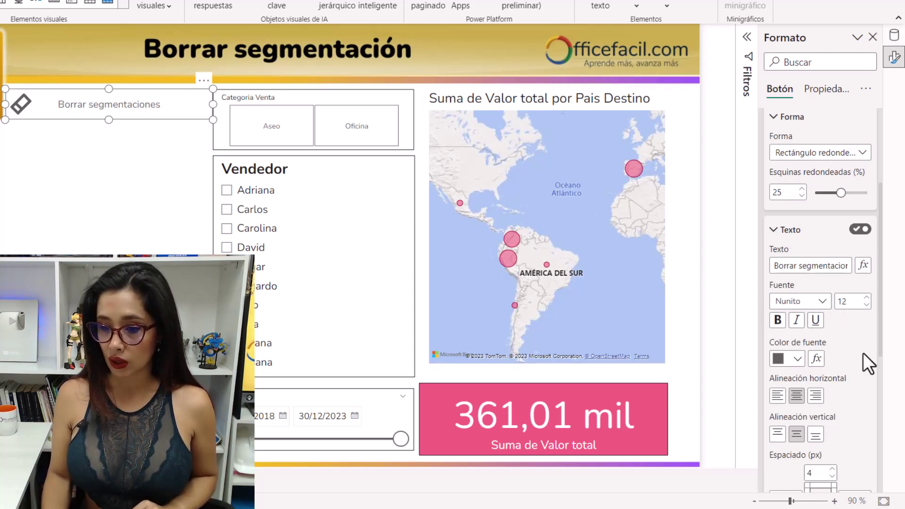
left_click(775, 231)
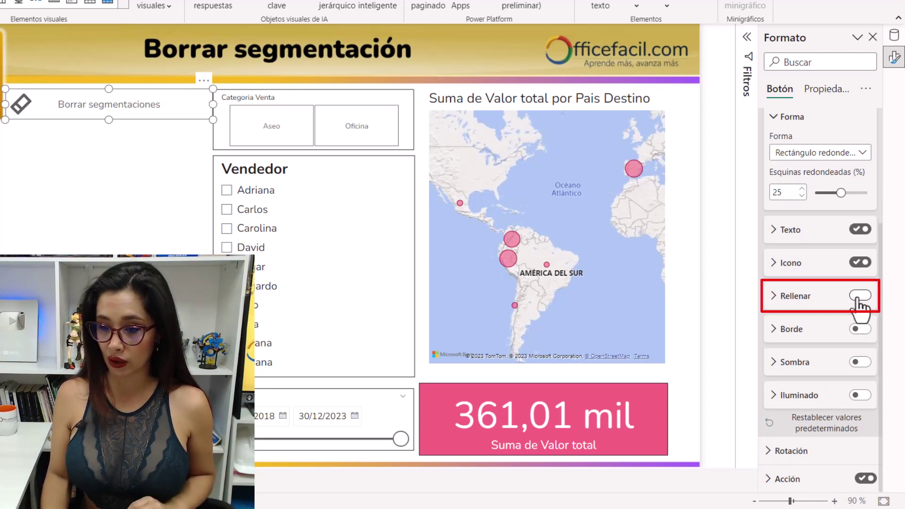
Turn on the button's Rellenar with cyan #00B9CF and switch on Sombra
left_click(777, 297)
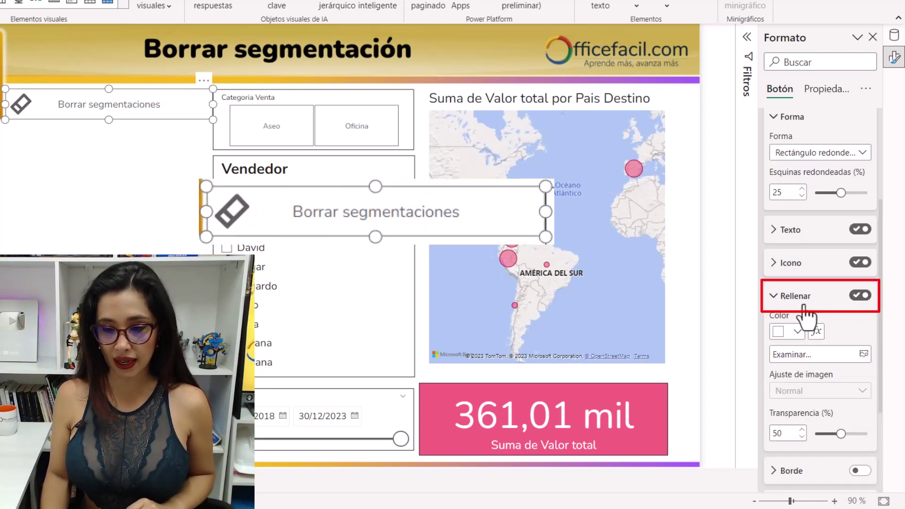
left_click(798, 332)
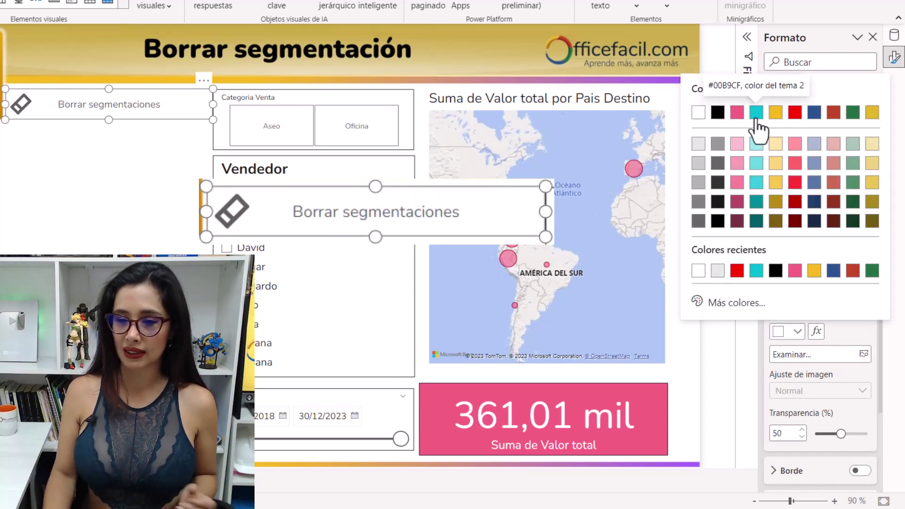
left_click(756, 112)
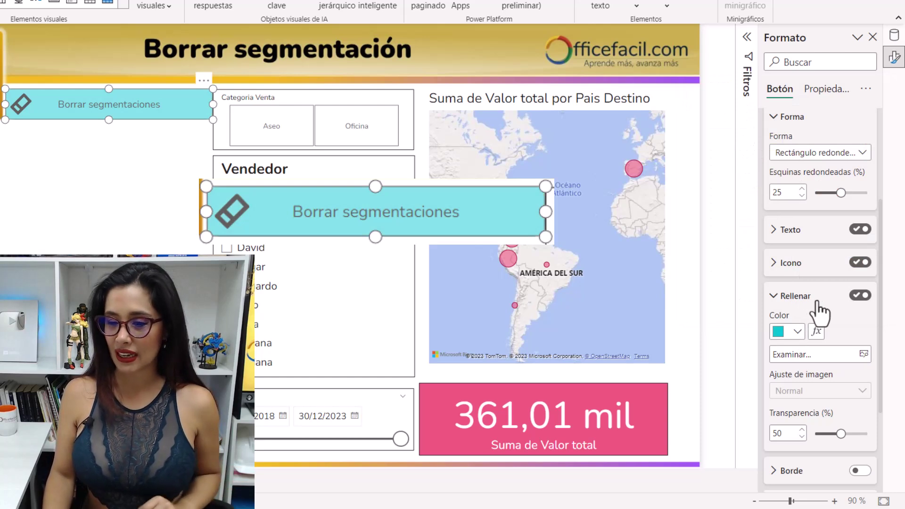
left_click(778, 297)
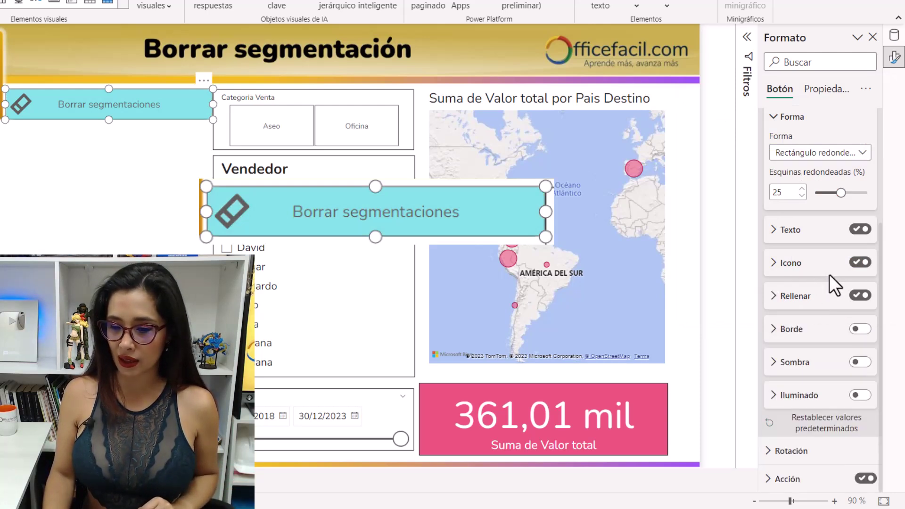
left_click(863, 362)
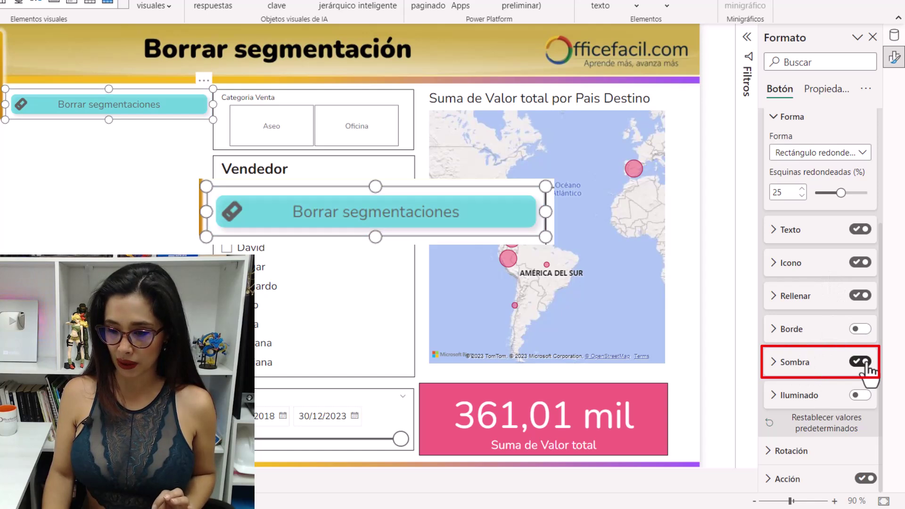
left_click(783, 362)
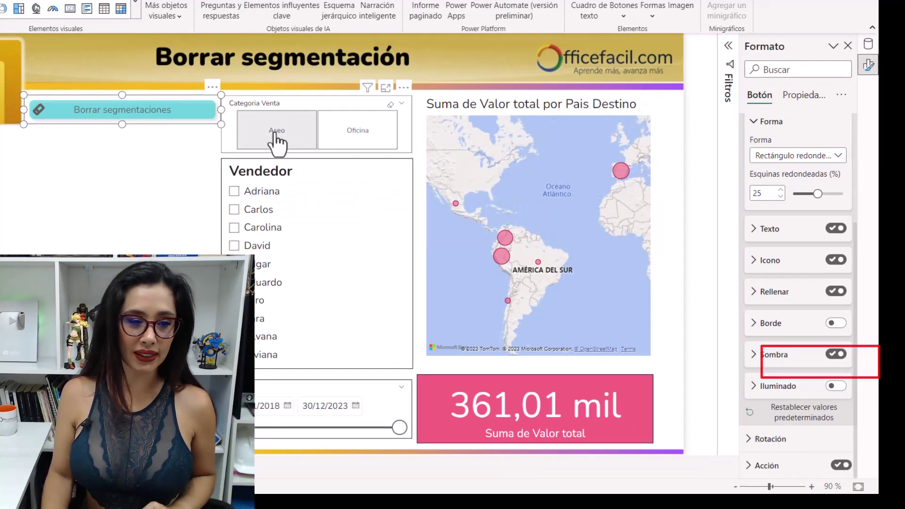
left_click(149, 169)
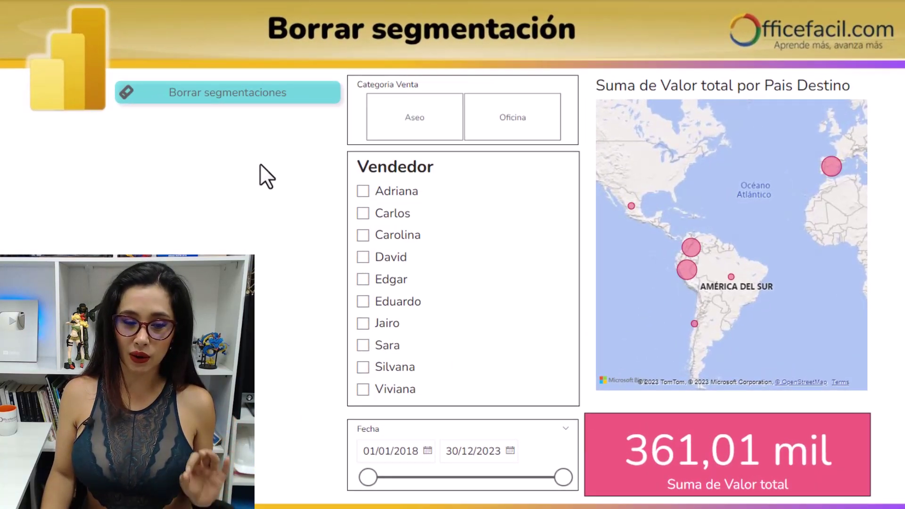
mouse_move(414, 117)
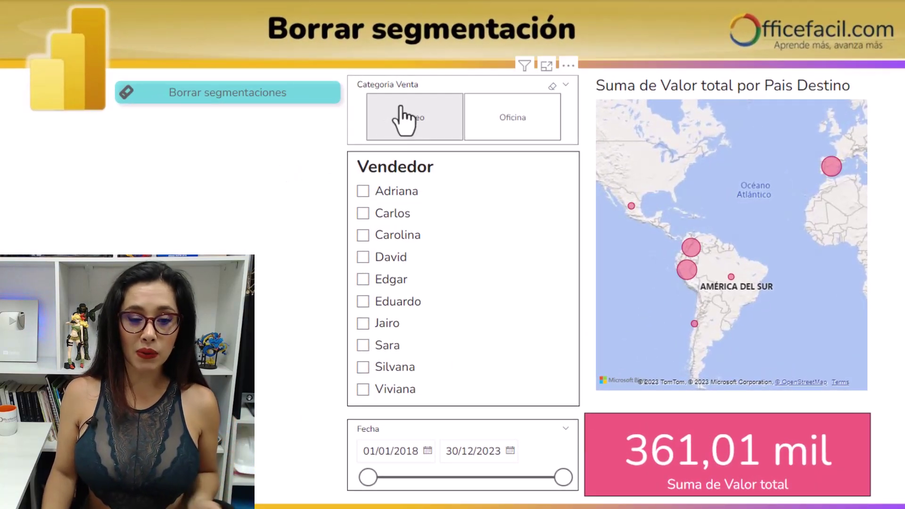
left_click(401, 113)
left_click(363, 213)
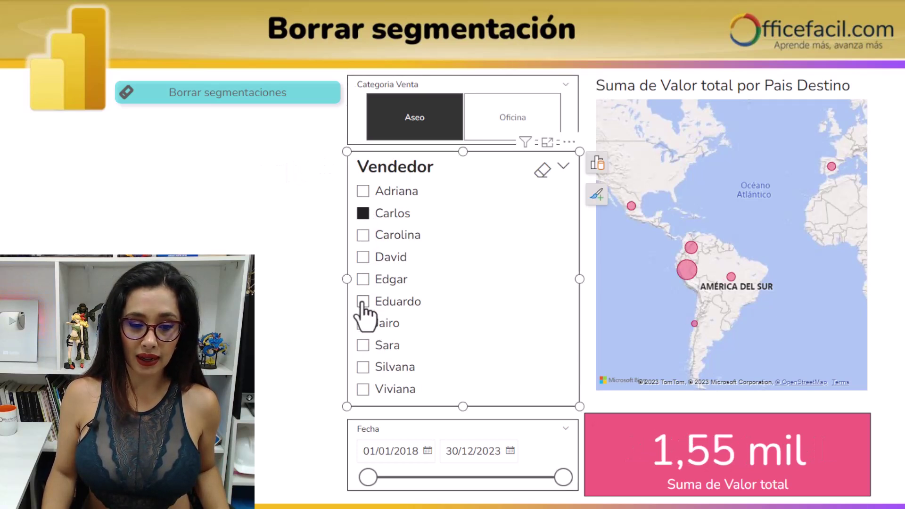
left_click(363, 302)
left_click(363, 345)
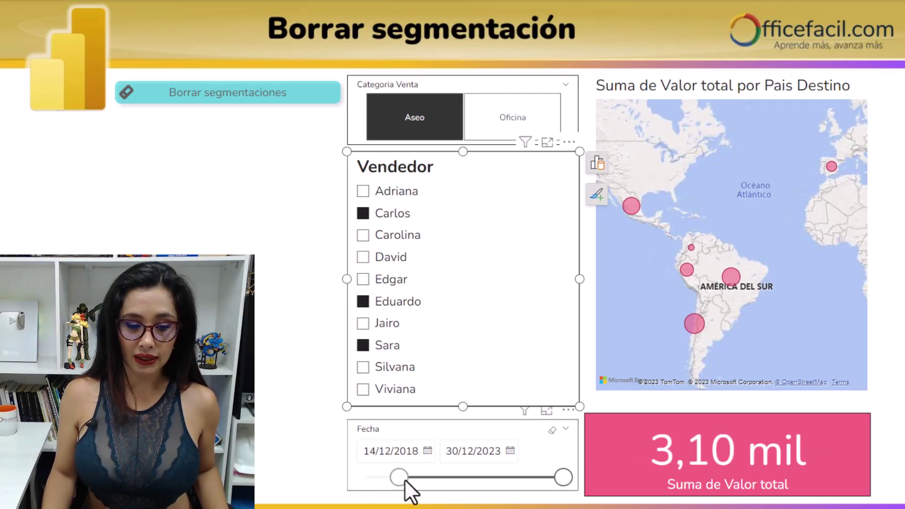
left_click_drag(563, 478, 523, 478)
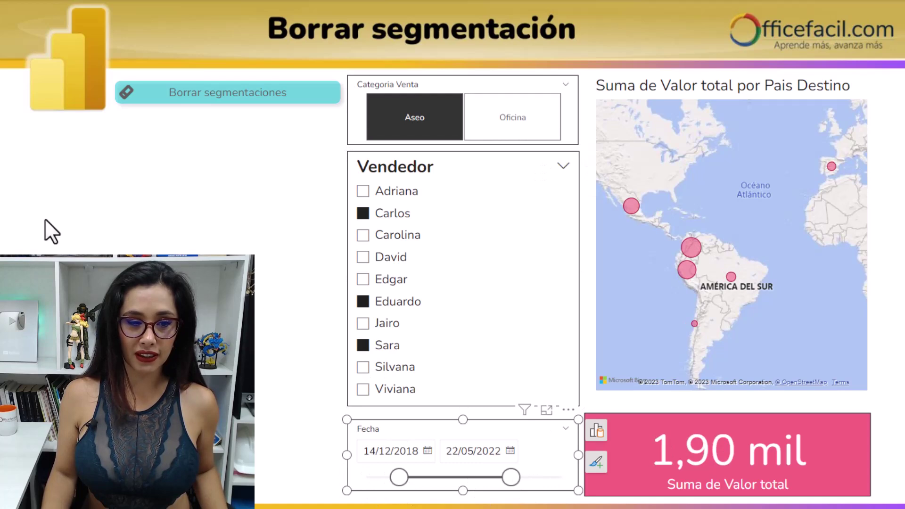
left_click(231, 101, "ctrl")
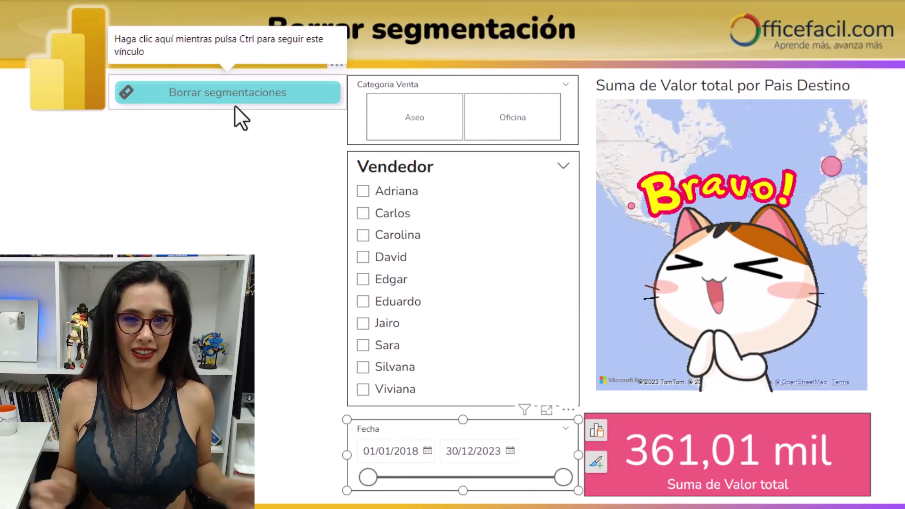